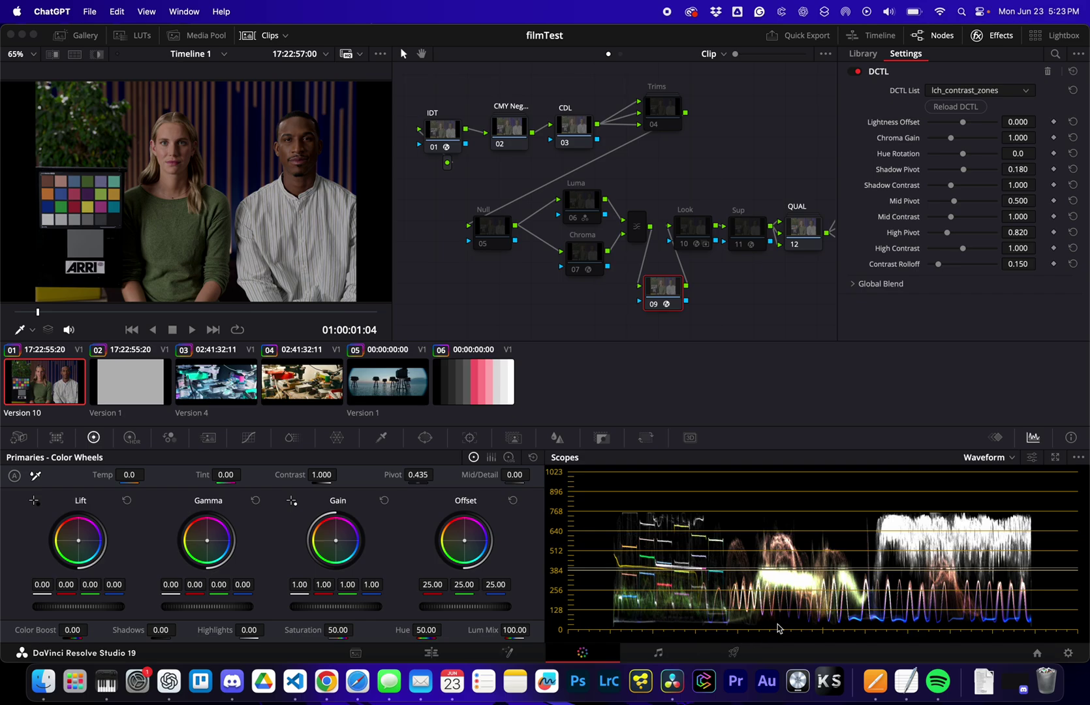
Step: Compare the image with node 09's DCTL effect disabled and enabled
left_click(669, 286)
left_click(855, 72)
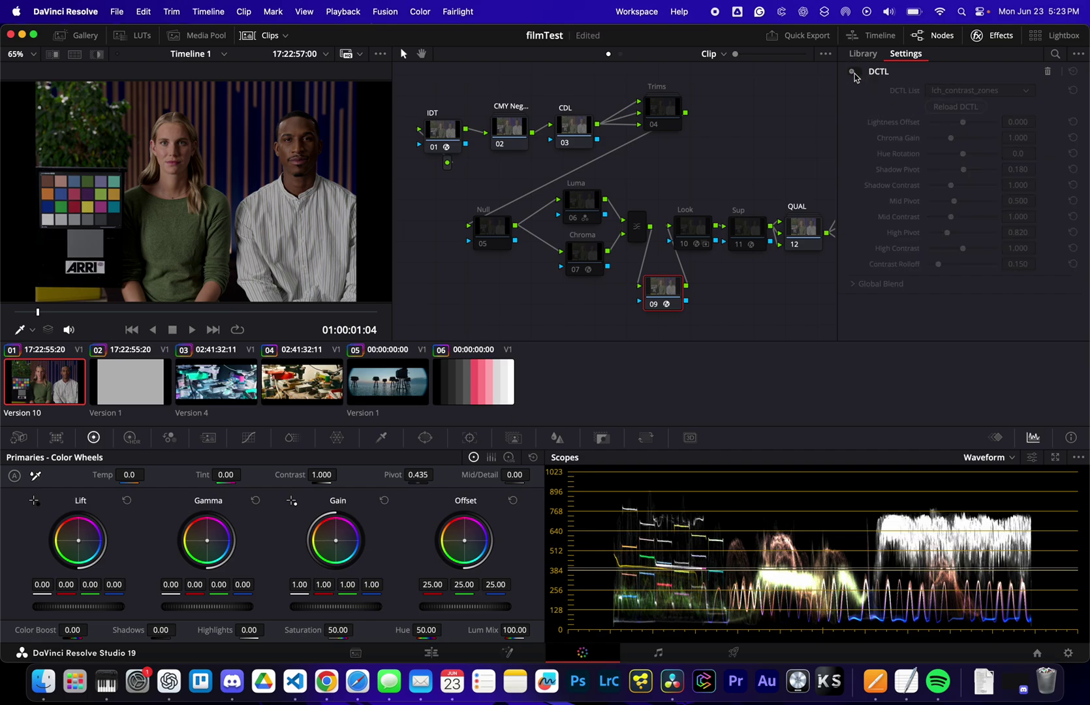
left_click(855, 72)
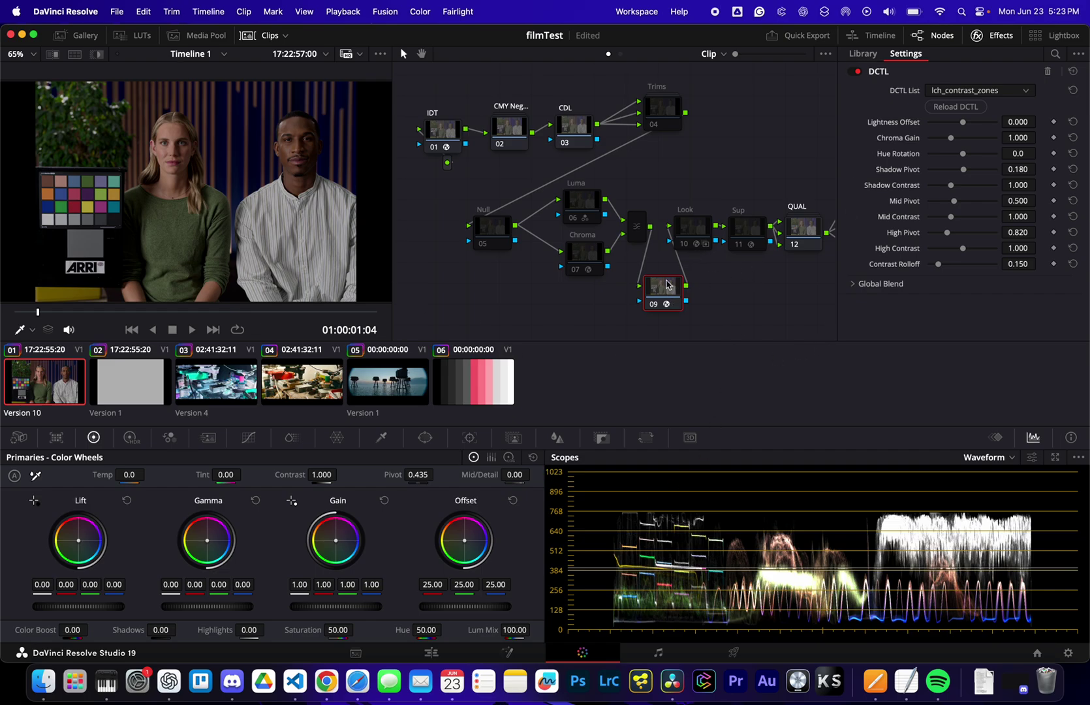
Step: Try a slight Lightness Offset change in node 09's DCTL and reset it to its default
left_click(969, 104)
mouse_move(965, 124)
left_mouse_down()
mouse_move(992, 123)
mouse_move(964, 125)
left_mouse_up()
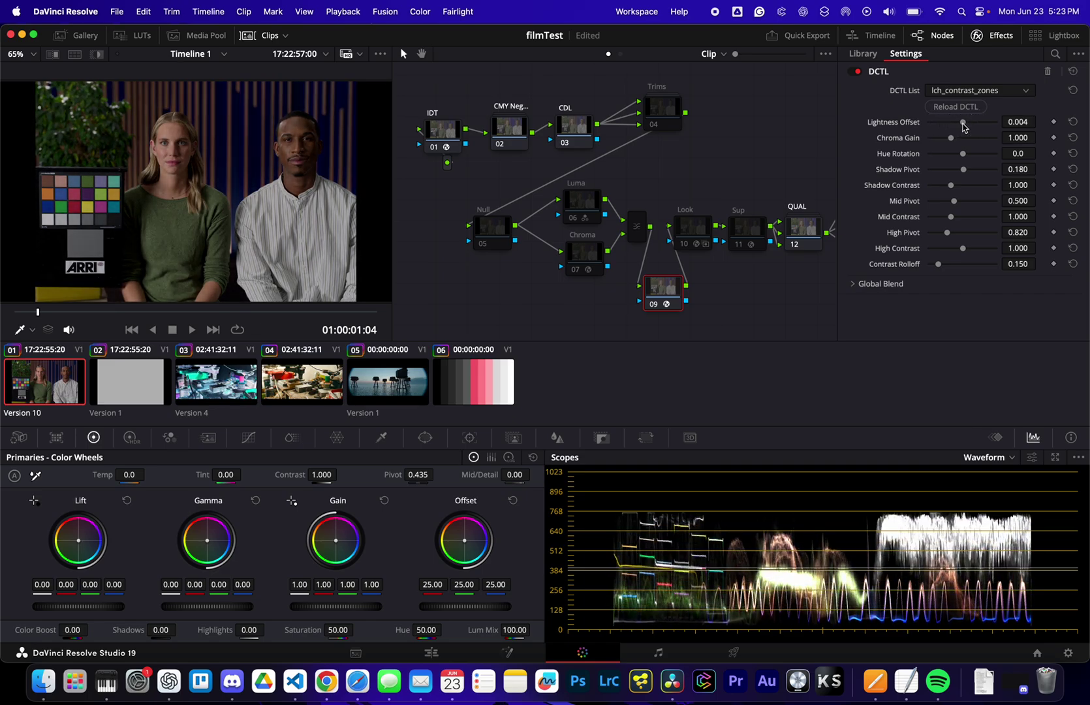
double_click(899, 126)
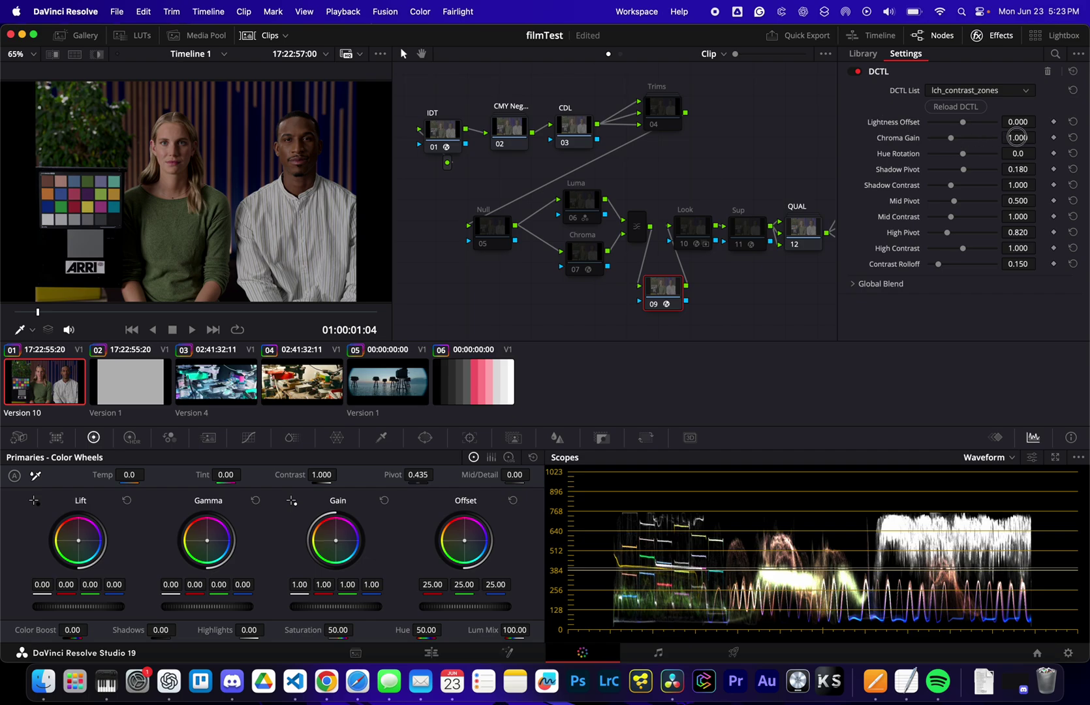
Step: Test the DCTL's Chroma Gain up to 3.000 and reset it to its default
left_click(1016, 138)
type("1.5")
key("Return")
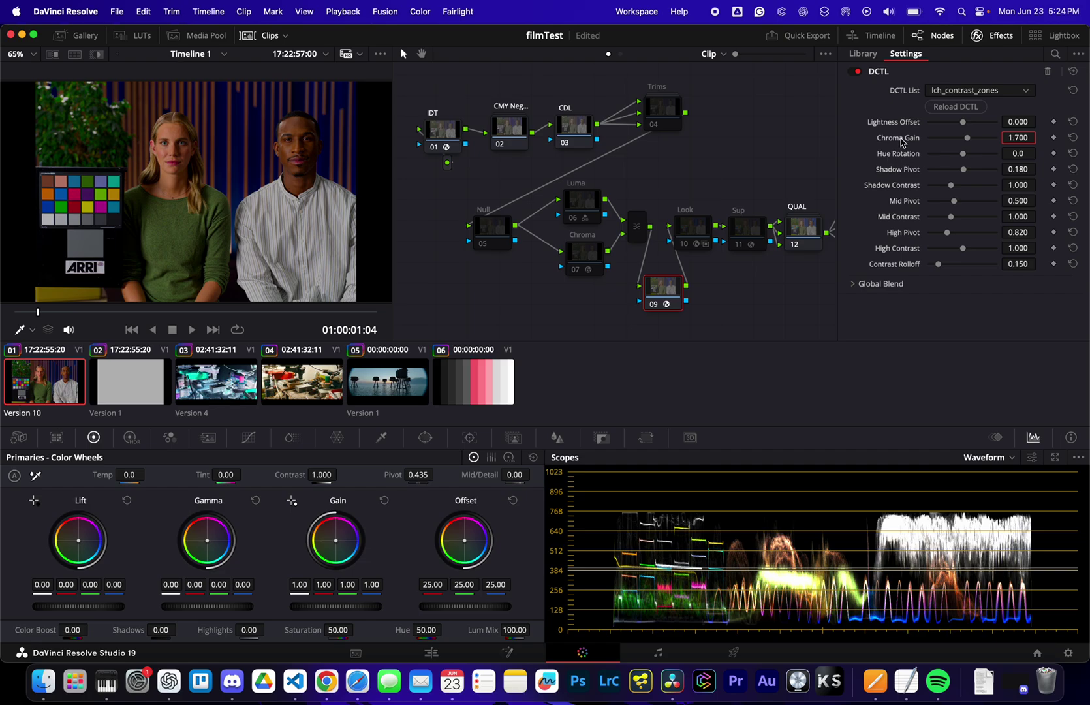
left_click_drag(969, 141, 1086, 141)
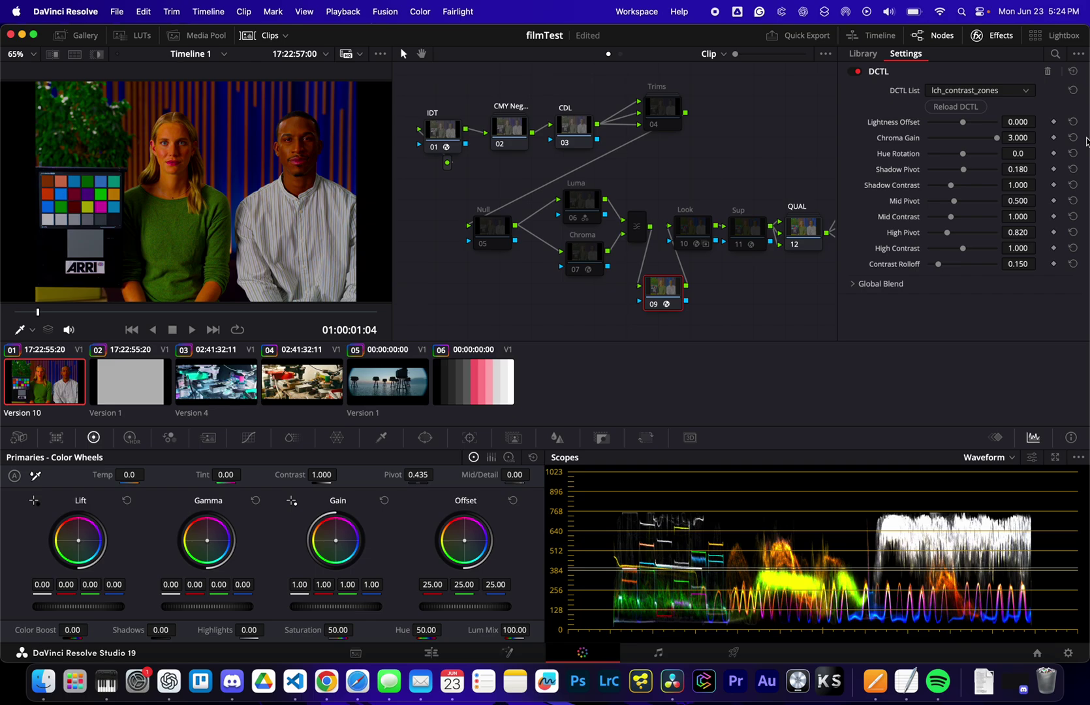
double_click(913, 141)
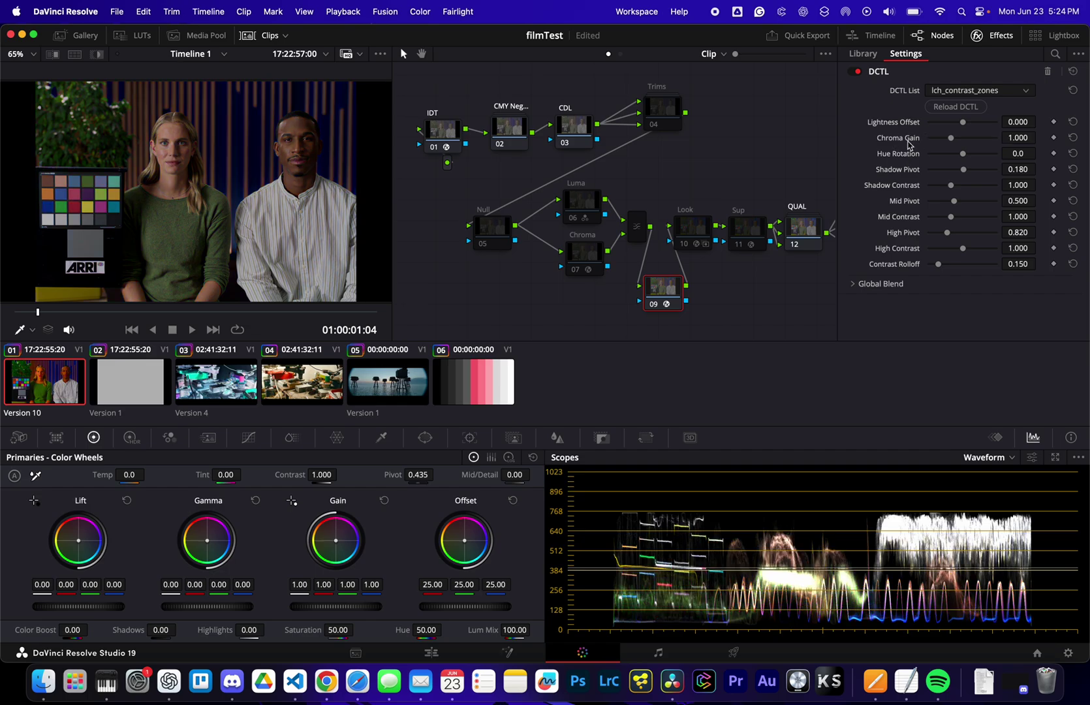
Step: Try shifting the DCTL's Hue Rotation, reset it to its default, and save the project
mouse_move(962, 153)
left_mouse_down()
mouse_move(926, 156)
mouse_move(1011, 154)
mouse_move(974, 156)
left_mouse_up()
double_click(974, 156)
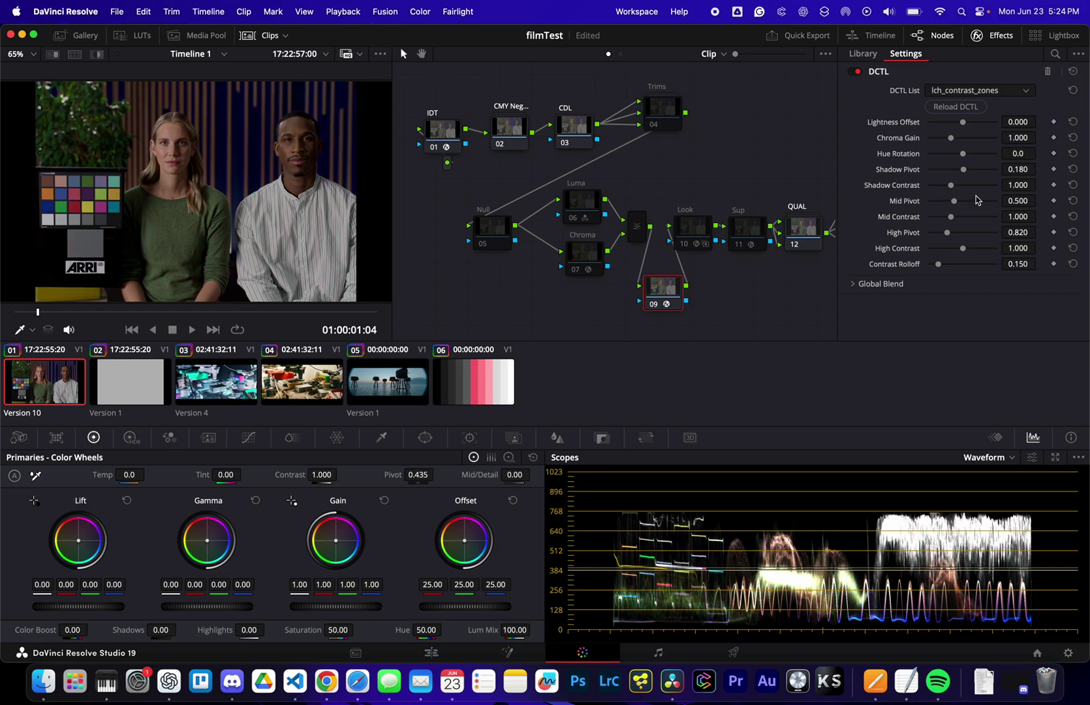
key("cmd+s")
Step: Set the DCTL's Shadow Contrast to about 1.326 and its Shadow Pivot to about 0.128
mouse_move(962, 170)
left_mouse_down()
mouse_move(979, 171)
mouse_move(952, 186)
mouse_move(966, 189)
left_mouse_up()
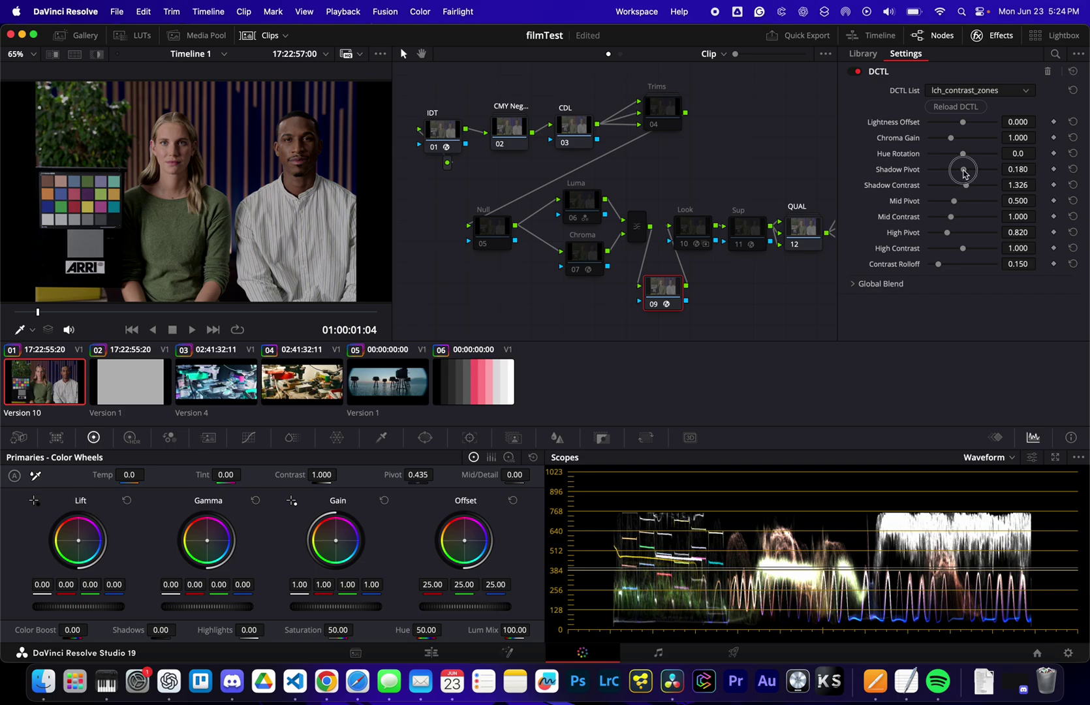
mouse_move(964, 173)
left_mouse_down()
mouse_move(954, 175)
mouse_move(964, 188)
left_mouse_up()
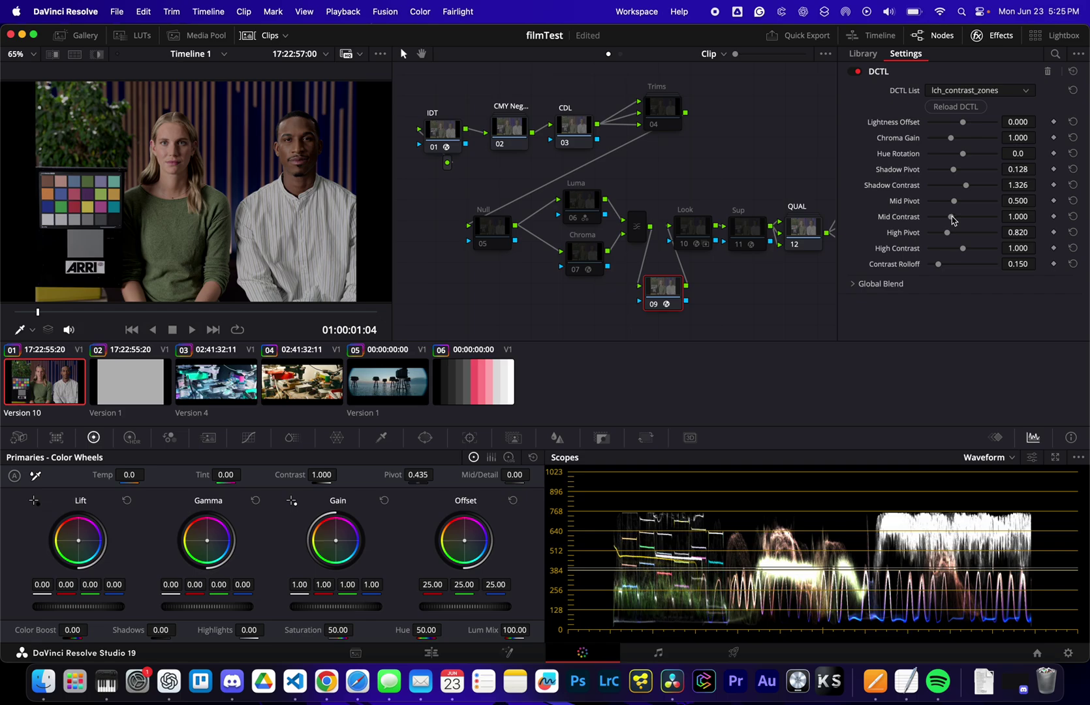
Step: Set Mid Contrast to about 0.955, High Pivot to 0.750, High Contrast to about 0.848 and Contrast Rolloff to about 0.229
mouse_move(952, 221)
left_mouse_down()
mouse_move(972, 220)
mouse_move(949, 221)
left_mouse_up()
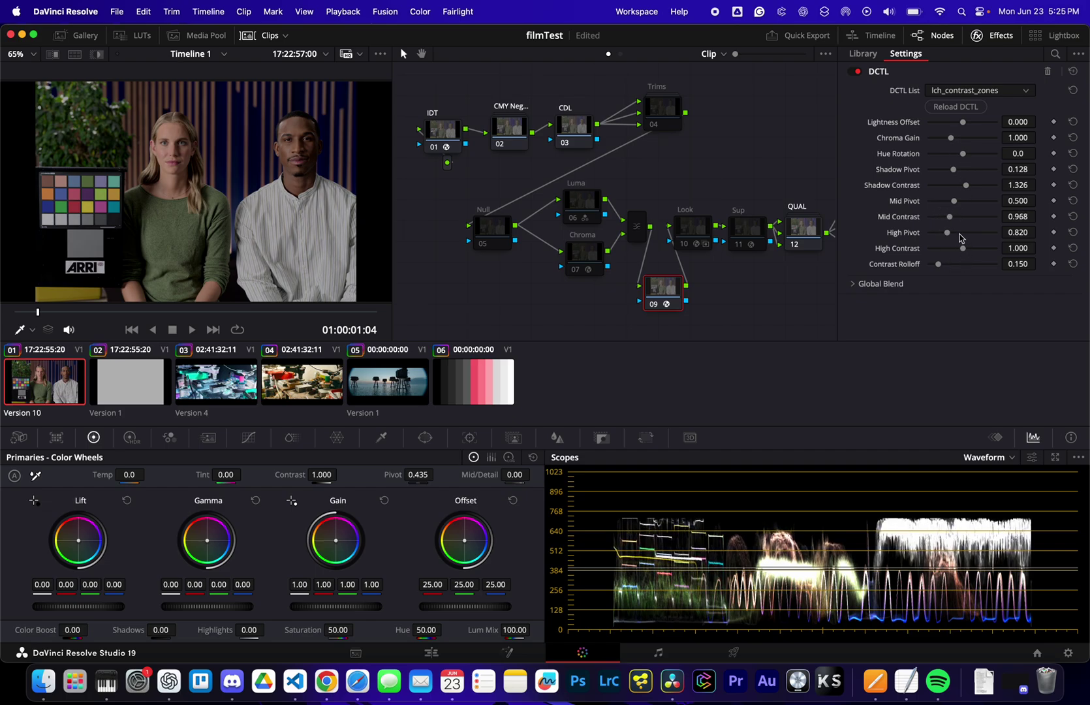
left_click_drag(949, 219, 891, 286)
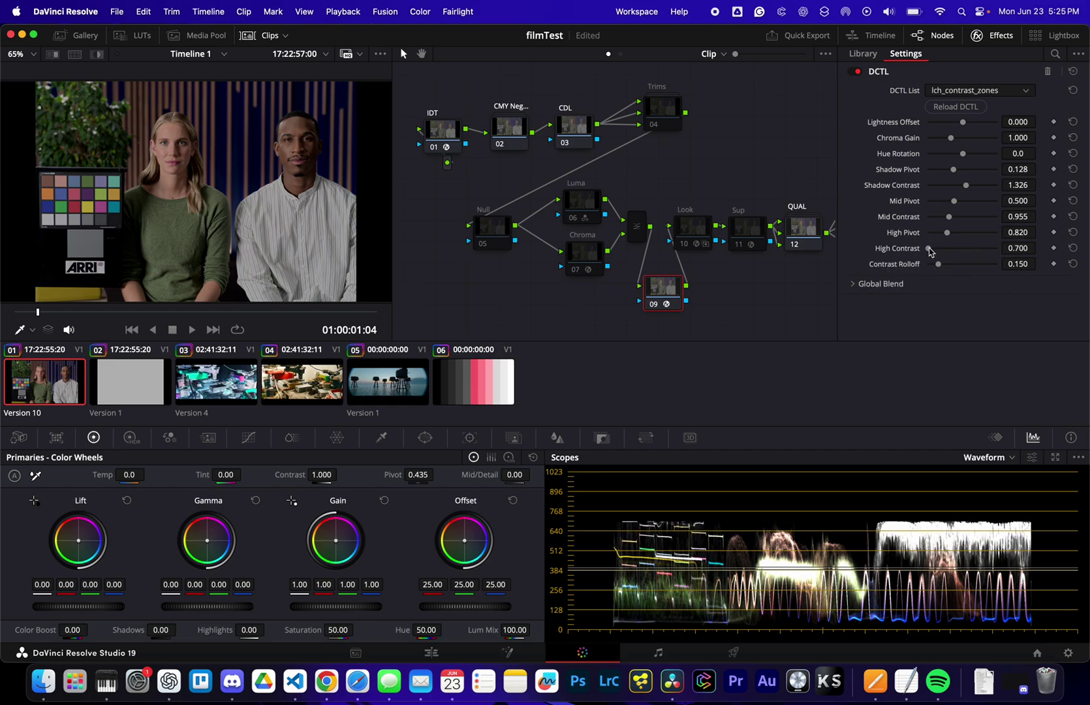
mouse_move(929, 248)
left_mouse_down()
mouse_move(990, 234)
mouse_move(914, 234)
mouse_move(940, 235)
mouse_move(923, 242)
left_mouse_up()
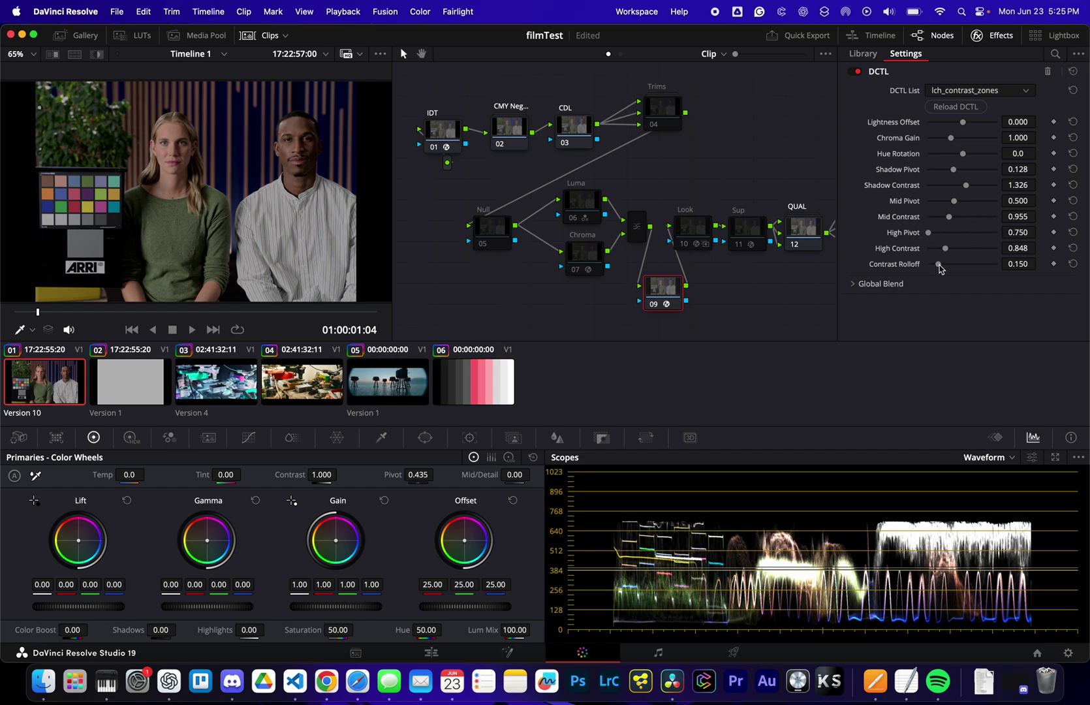
mouse_move(939, 266)
left_mouse_down()
mouse_move(961, 266)
mouse_move(919, 277)
mouse_move(944, 279)
left_mouse_up()
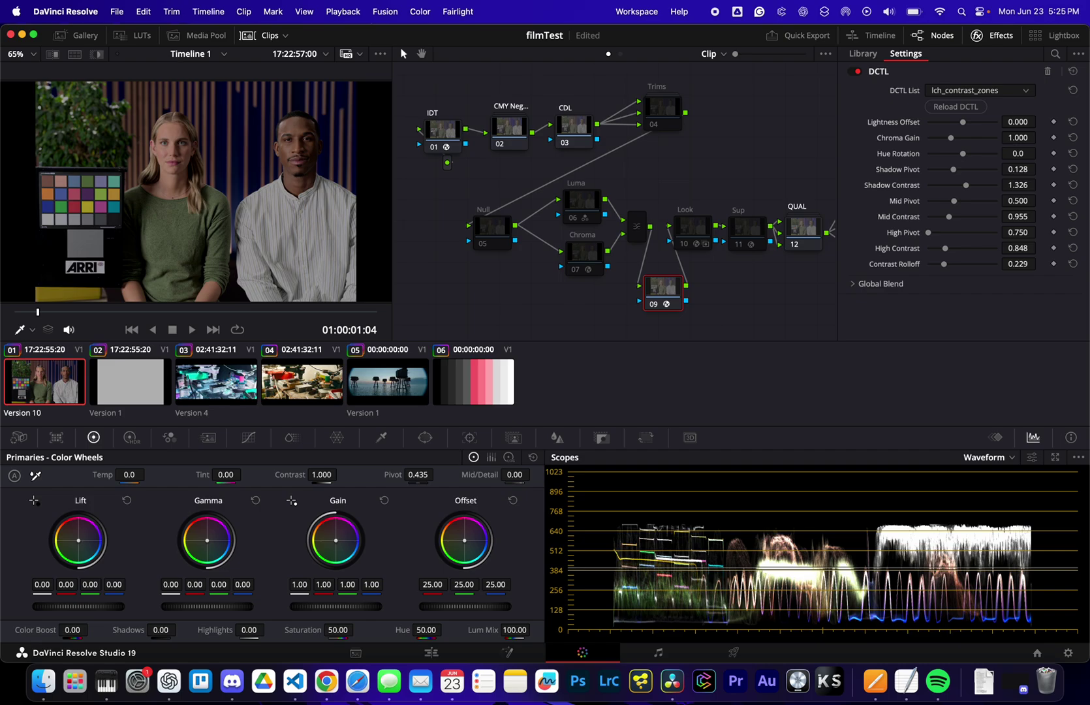
Step: Lower the Lightness Offset to about -0.095 and raise the Chroma Gain to about 1.356
left_click(1041, 120)
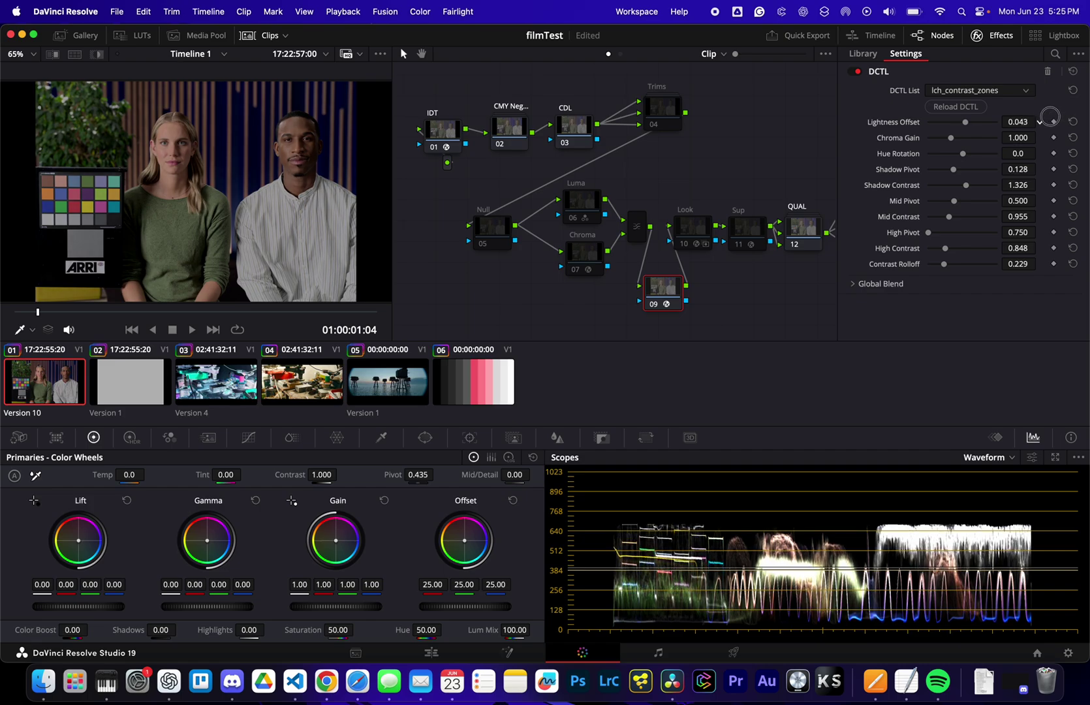
left_click_drag(1043, 119, 957, 139)
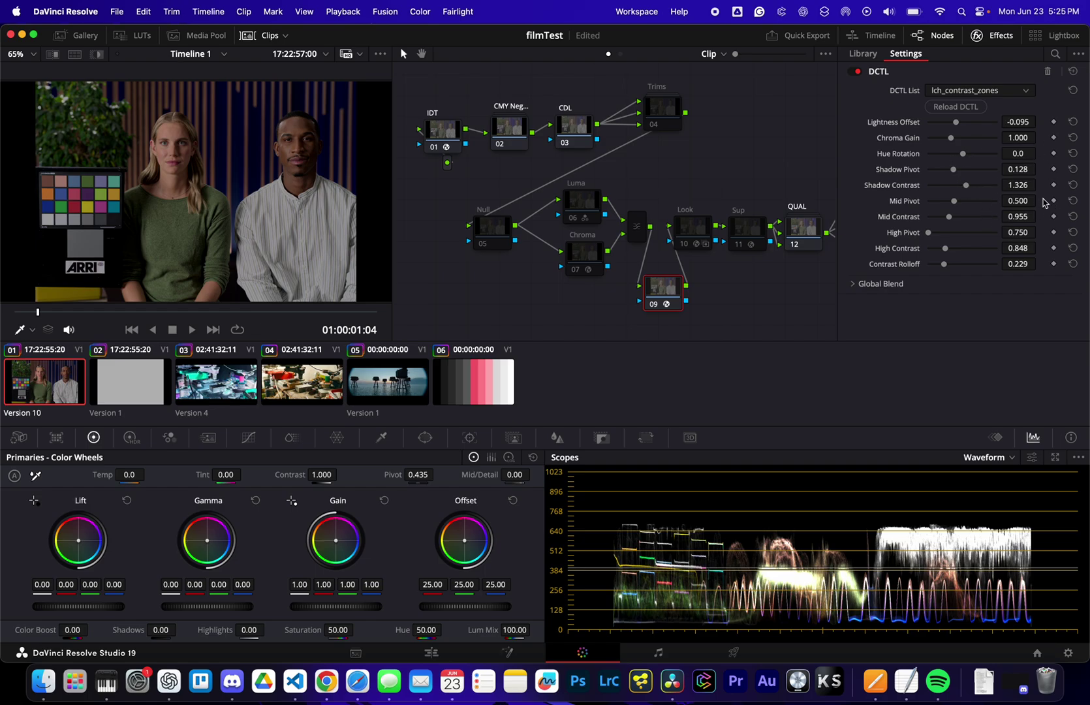
left_click_drag(1018, 137, 1071, 131)
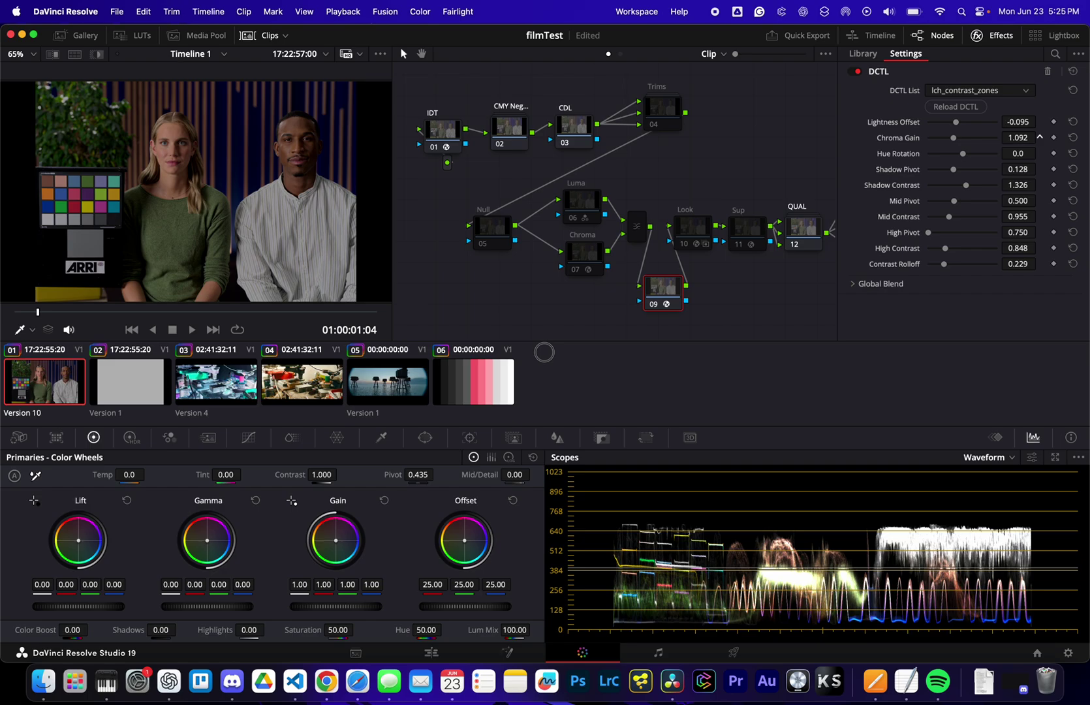
left_click_drag(570, 352, 653, 351)
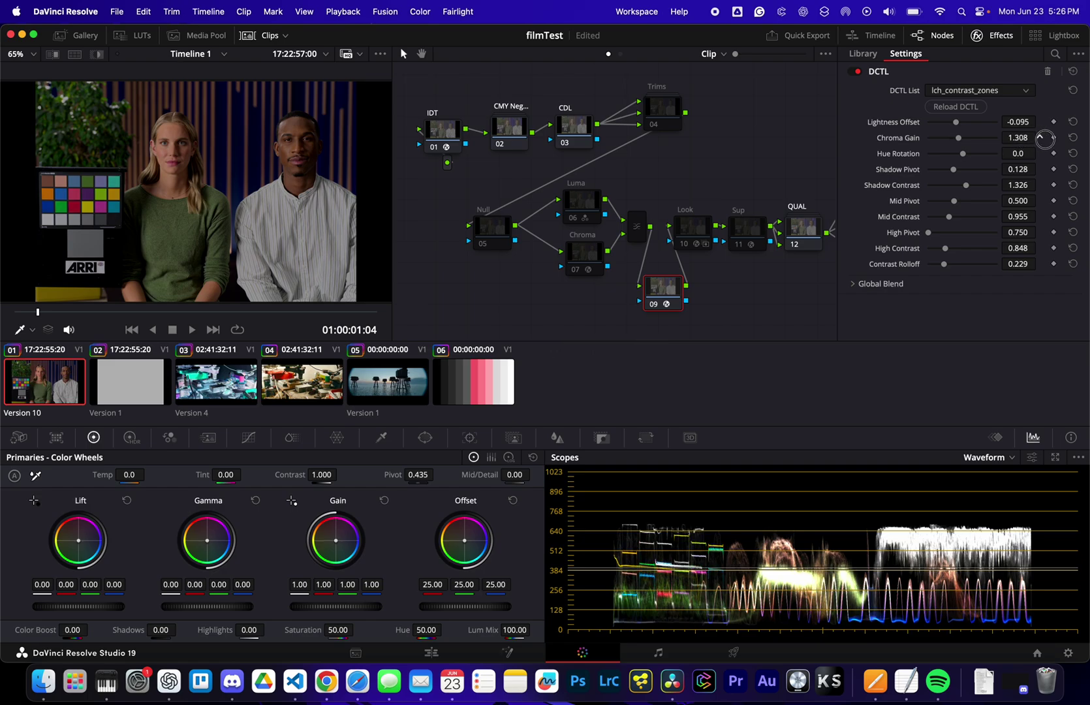
left_click_drag(1075, 137, 1072, 137)
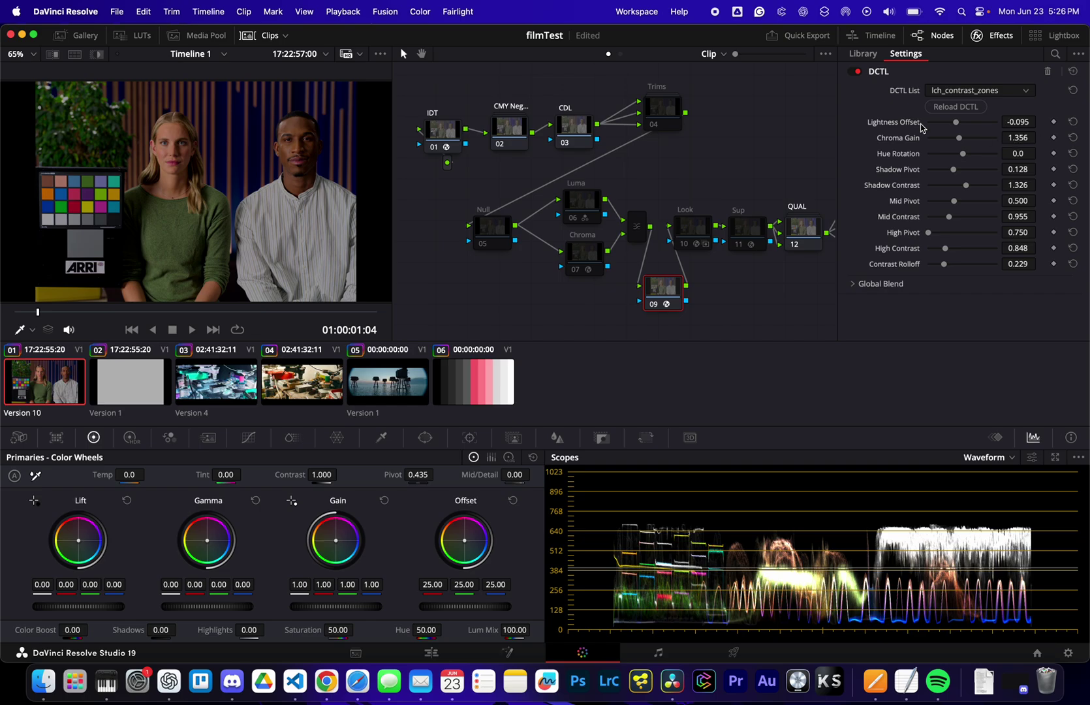
Step: Compare the adjusted image with the DCTL effect disabled and enabled several times, and save the project
left_click(857, 72)
left_click(857, 72)
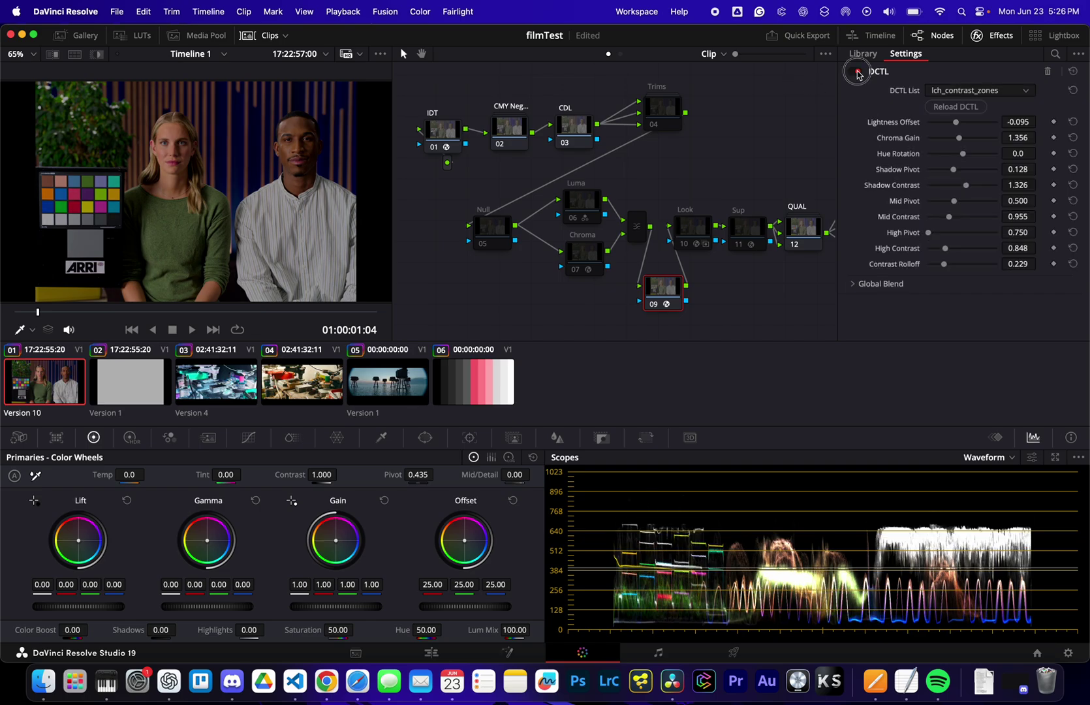
left_click(857, 72)
left_click(857, 72)
left_click(857, 72)
left_click(857, 71)
left_click(857, 72)
left_click(857, 72)
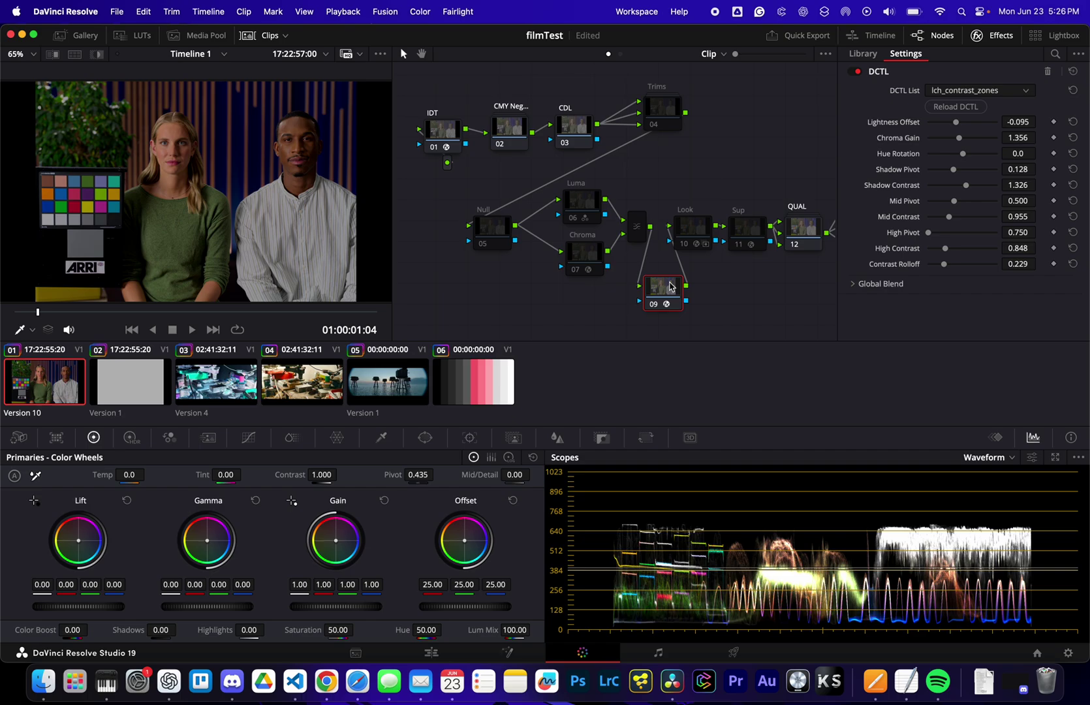
key("super+s")
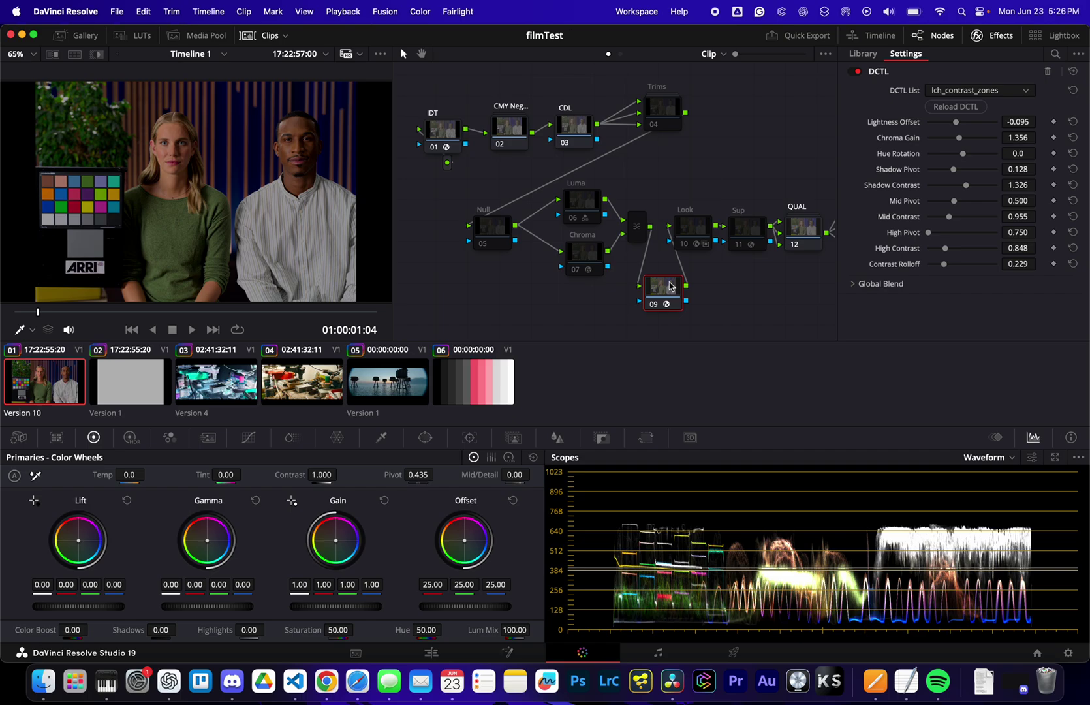